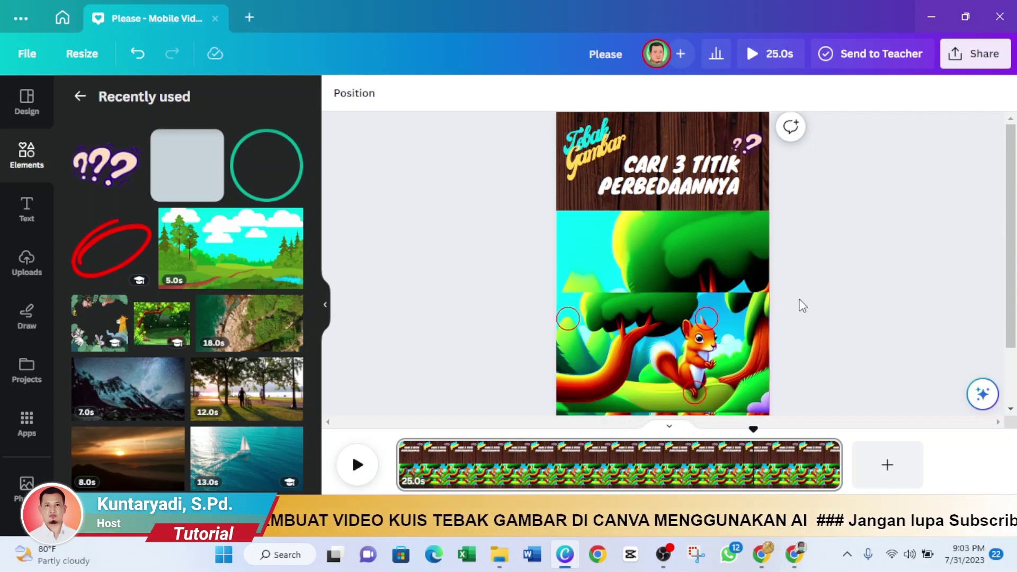
Duplicate the "CARI 3 TITIK PERBEDAANNYA" heading and place the copy lower, over the top of the forest picture
{"action": "left_click", "coordinate": [676, 177]}
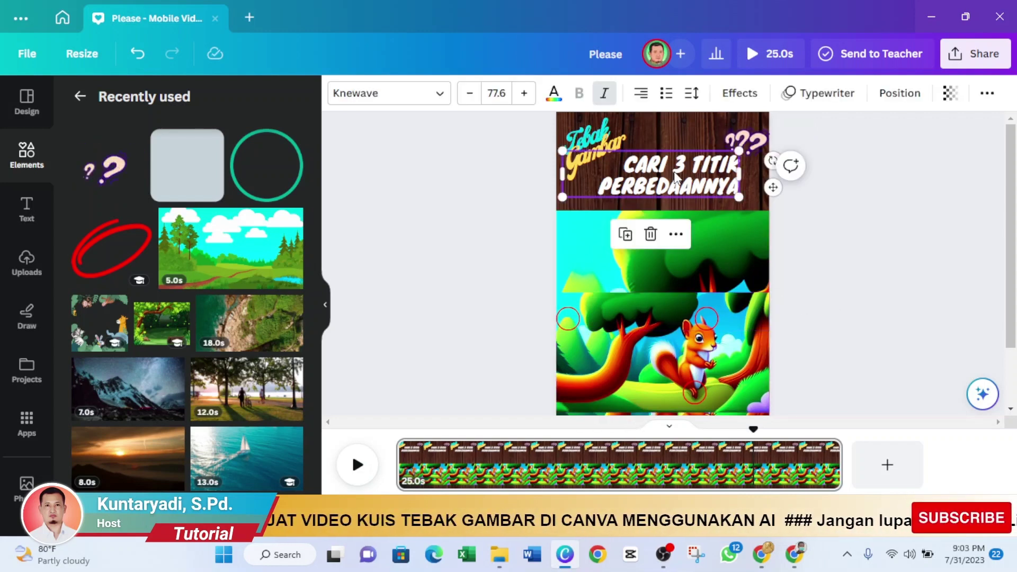
{"action": "left_click", "coordinate": [626, 238]}
{"action": "left_click_drag", "start_coordinate": [670, 188], "coordinate": [678, 234]}
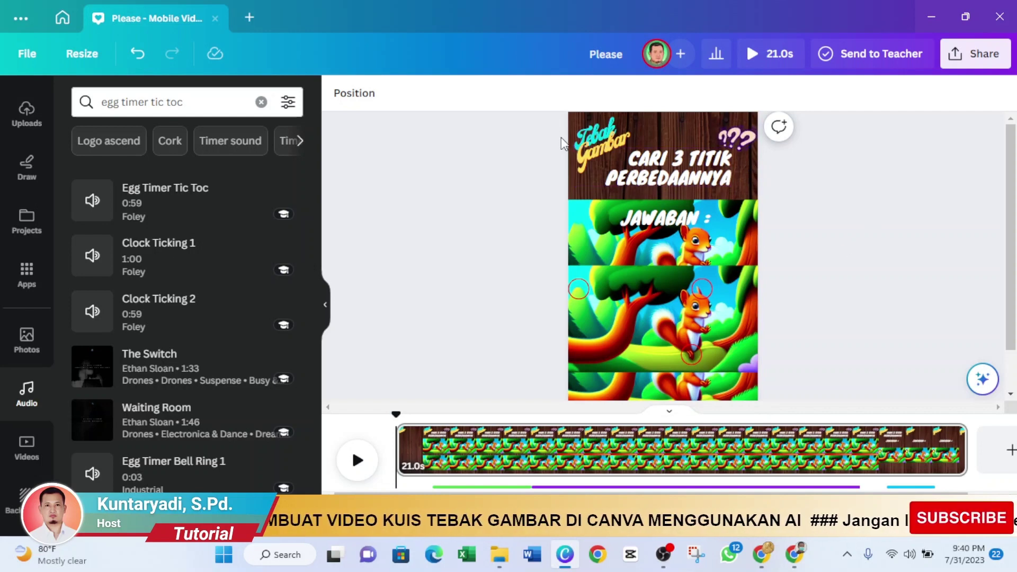
Show the timing of the "Tebak Gambar" title and select its bar in the timeline
{"action": "right_click", "coordinate": [597, 142]}
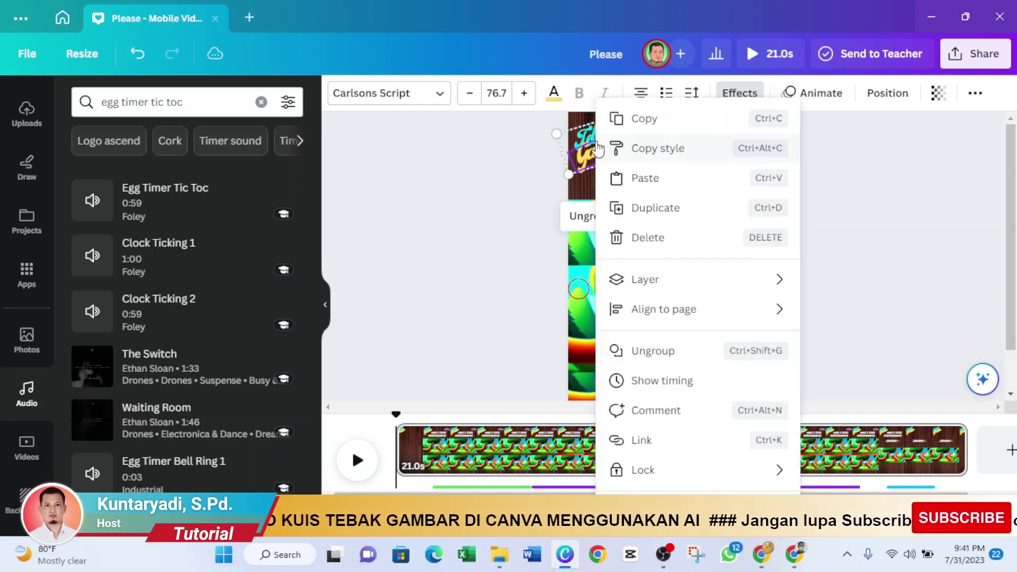
{"action": "left_click", "coordinate": [659, 382]}
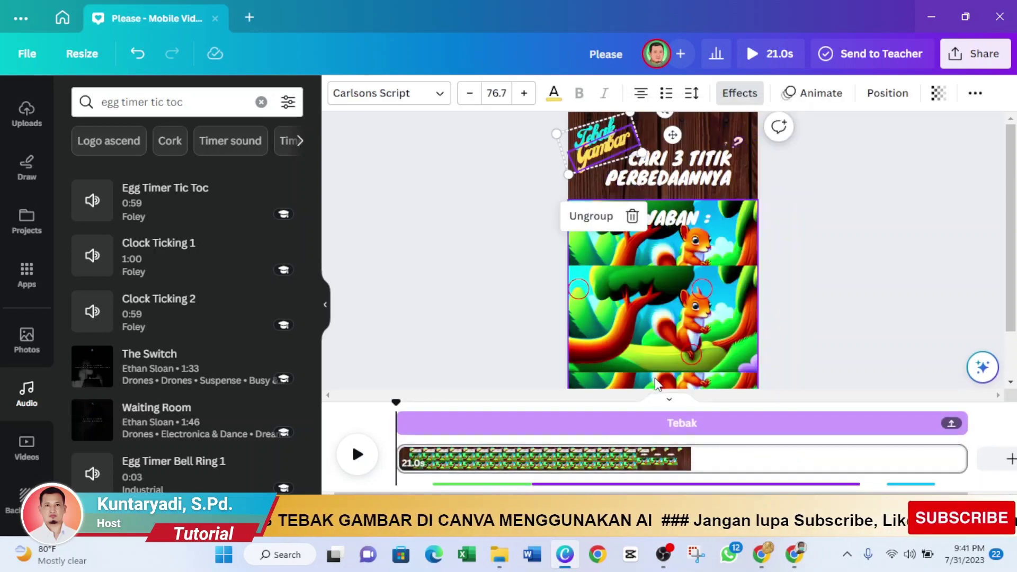
{"action": "left_click", "coordinate": [557, 424]}
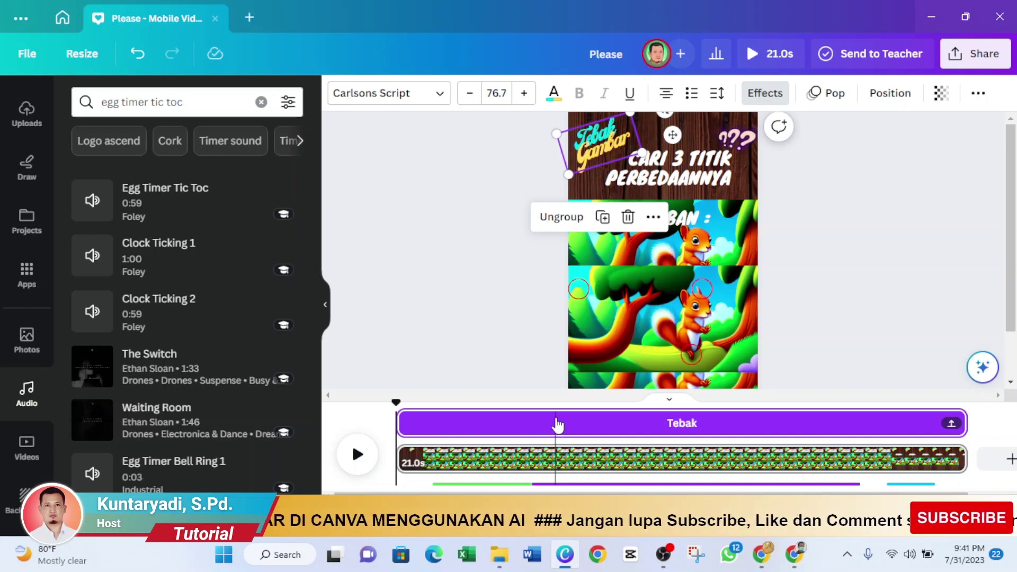
Show the timing of the "CARI 3 TITIK PERBEDAANNYA" heading and move the playhead forward within its bar
{"action": "left_click", "coordinate": [679, 173]}
{"action": "right_click", "coordinate": [679, 174]}
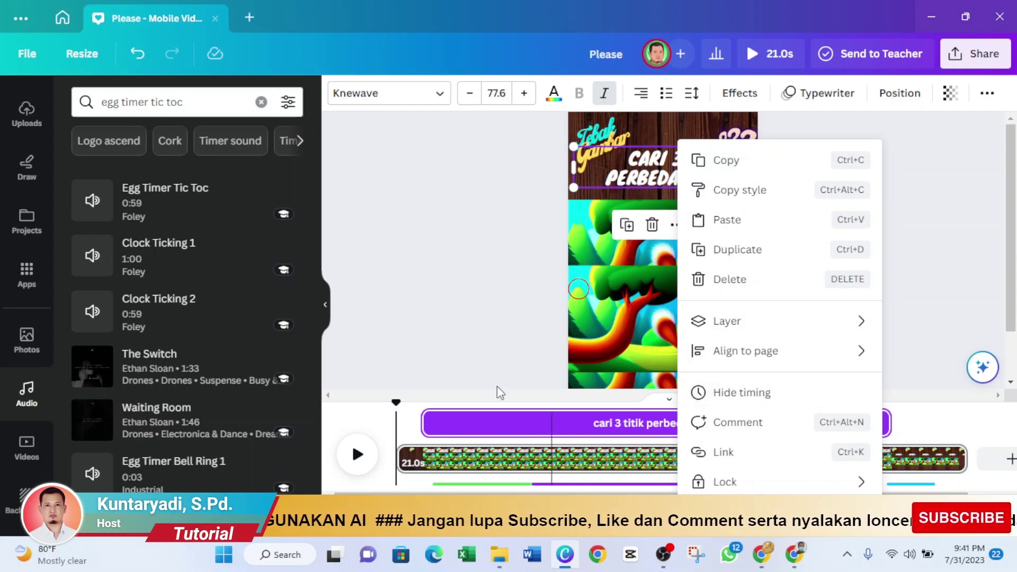
{"action": "left_click", "coordinate": [470, 356]}
{"action": "left_click", "coordinate": [508, 366]}
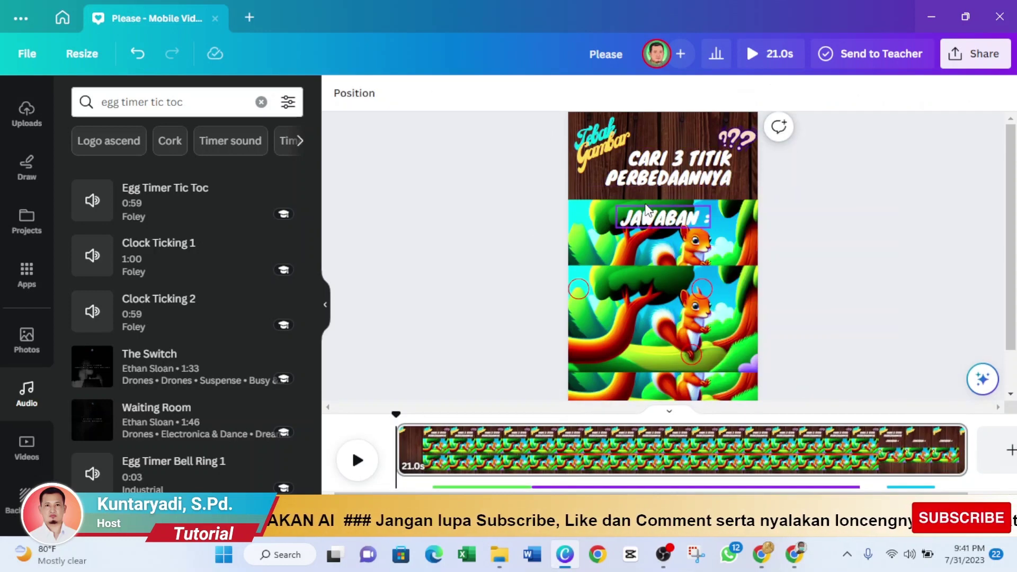
{"action": "left_click", "coordinate": [667, 175]}
{"action": "right_click", "coordinate": [667, 175]}
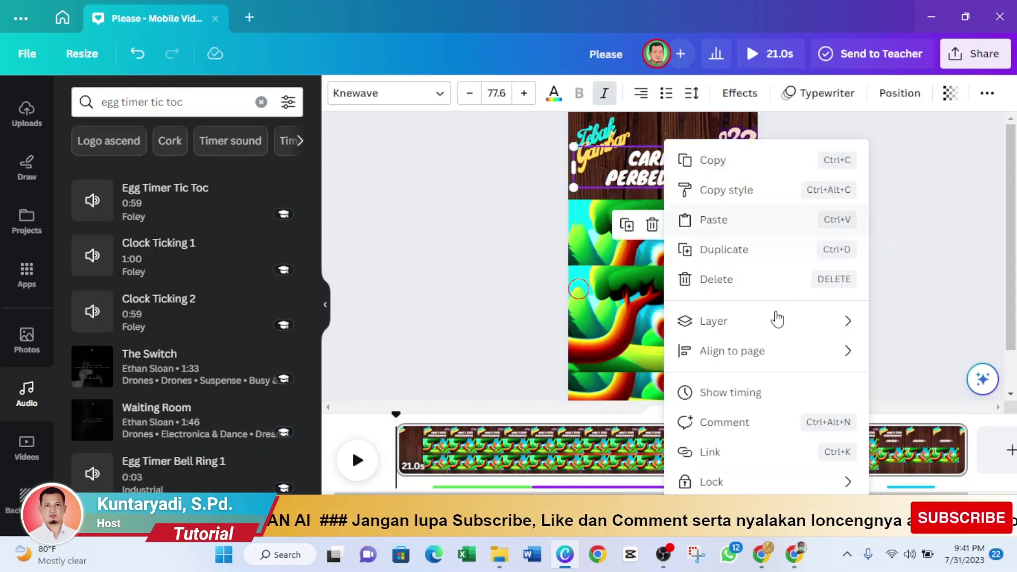
{"action": "left_click", "coordinate": [741, 396]}
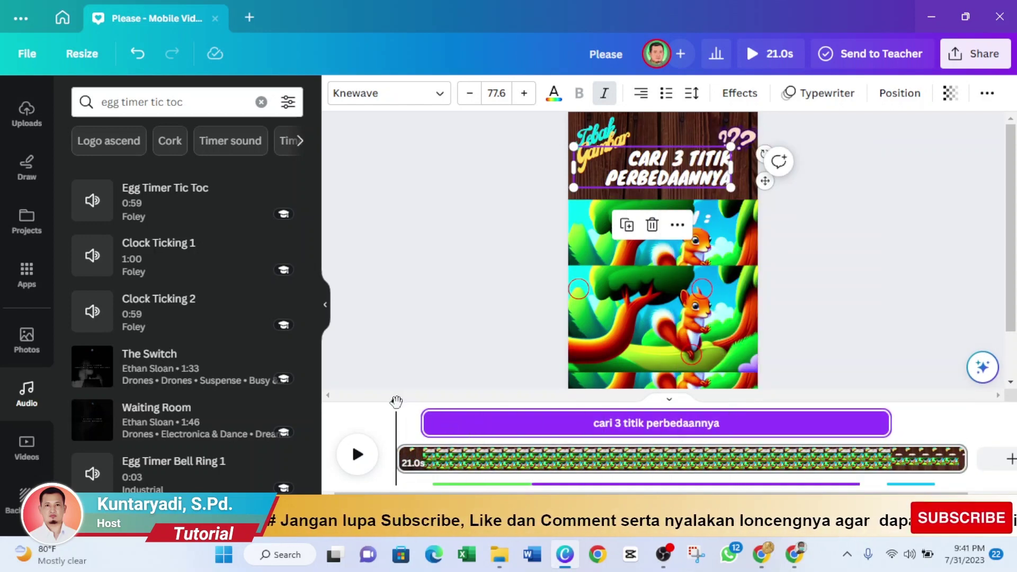
{"action": "left_click_drag", "start_coordinate": [396, 403], "coordinate": [527, 393]}
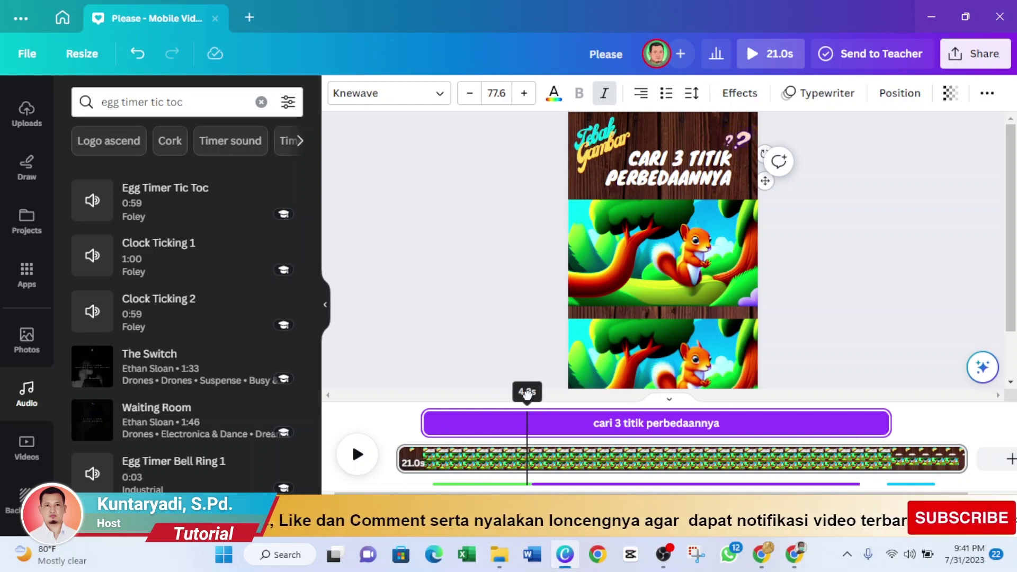
{"action": "left_click_drag", "start_coordinate": [527, 393], "coordinate": [528, 394]}
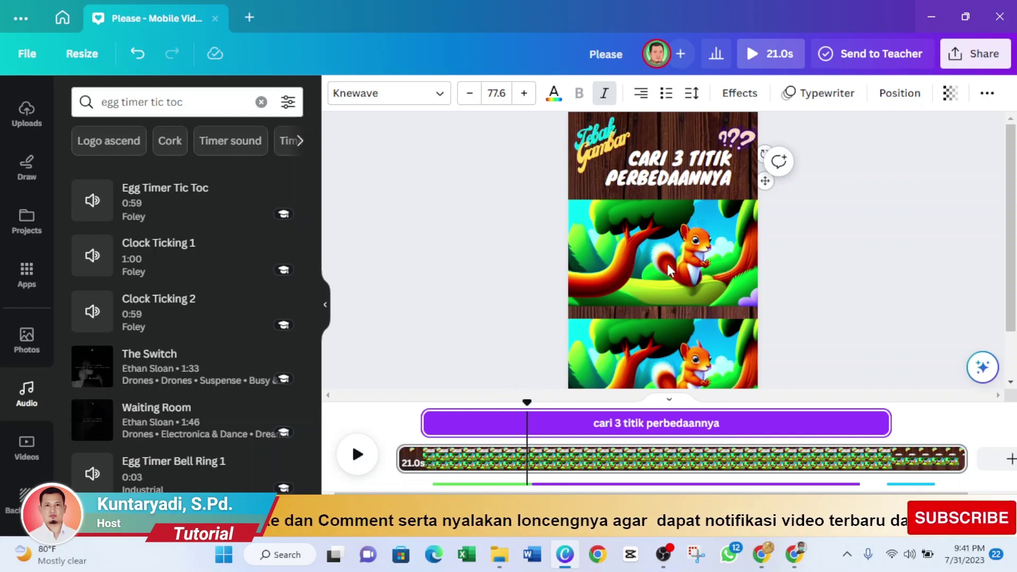
Check the timing of the question-mark sticker, leaving its settings as they are, and deselect it
{"action": "left_click", "coordinate": [740, 136]}
{"action": "right_click", "coordinate": [740, 136]}
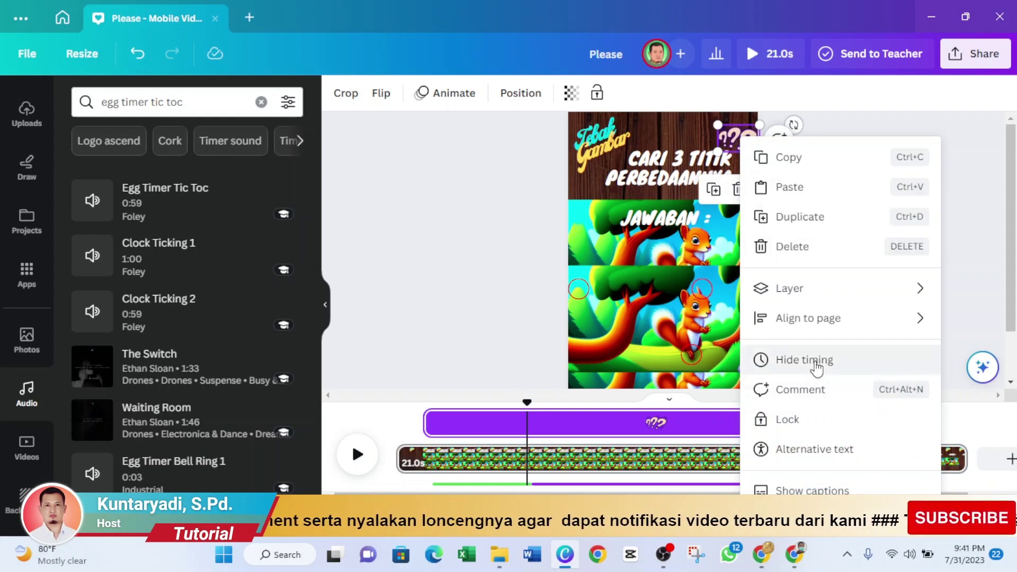
{"action": "left_click", "coordinate": [462, 345]}
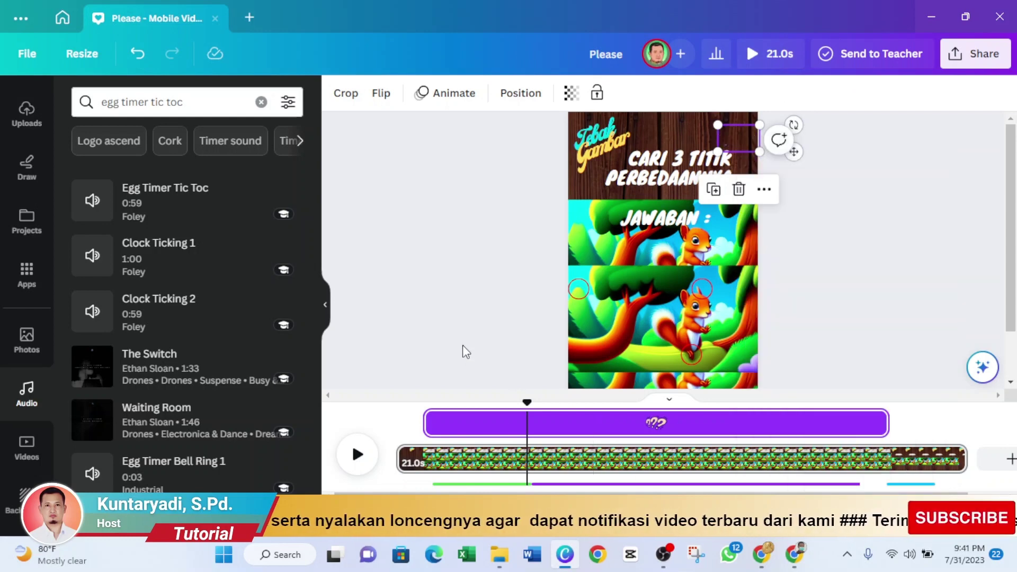
{"action": "left_click", "coordinate": [463, 345]}
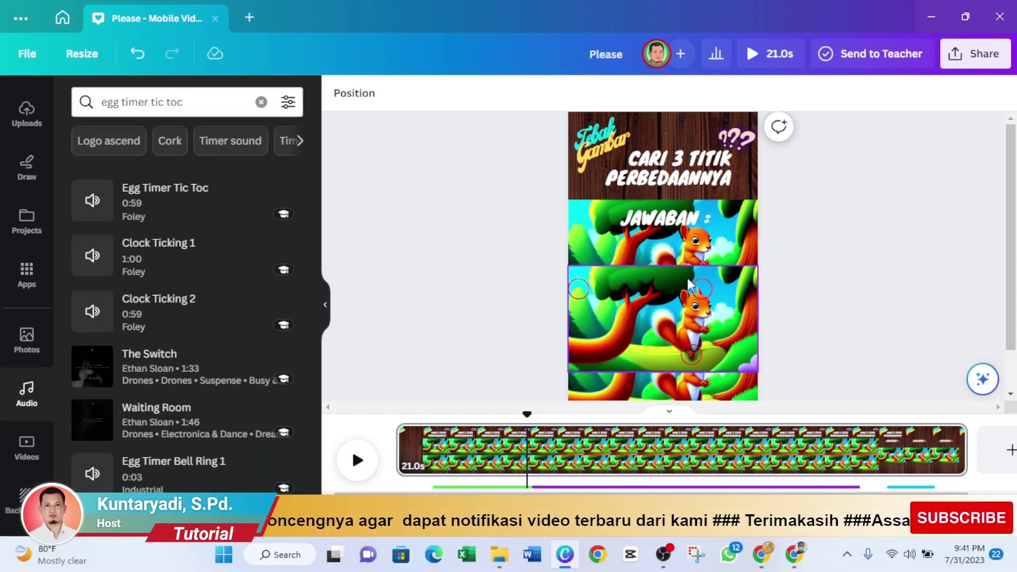
Show the timing of the group of two squirrel pictures, move the playhead along its bar, and deselect the group
{"action": "left_click", "coordinate": [582, 217]}
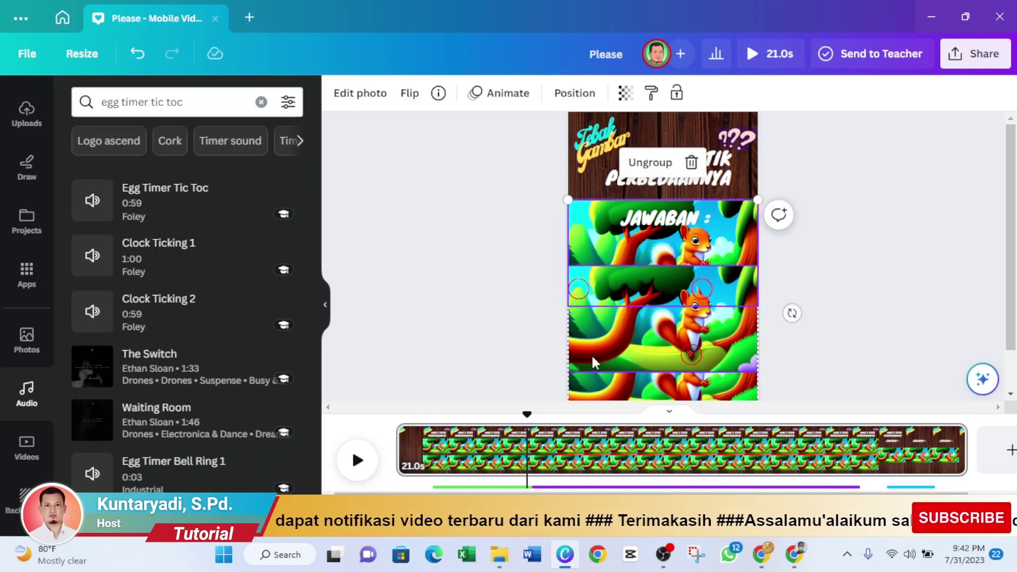
{"action": "right_click", "coordinate": [609, 361]}
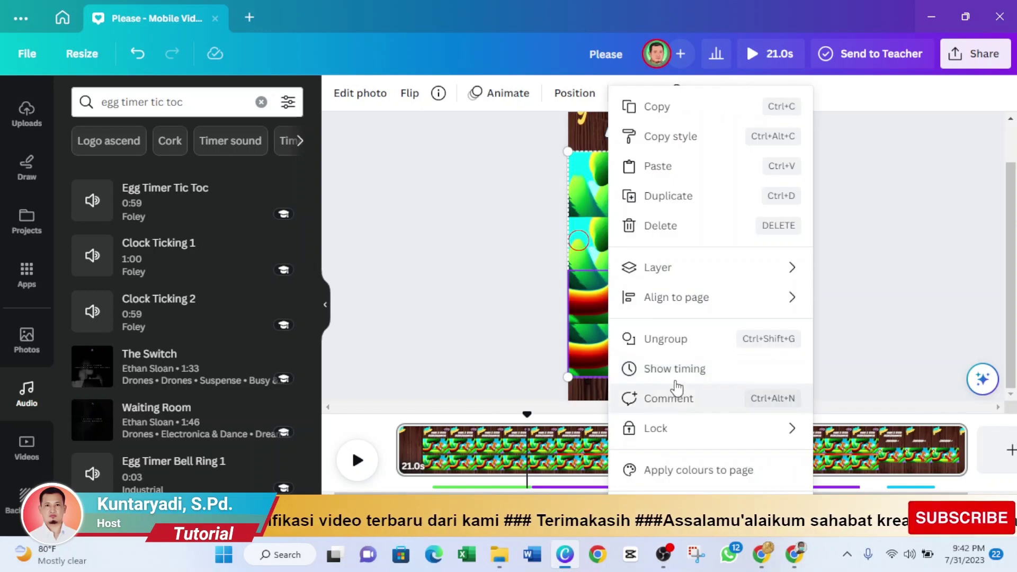
{"action": "left_click", "coordinate": [677, 368]}
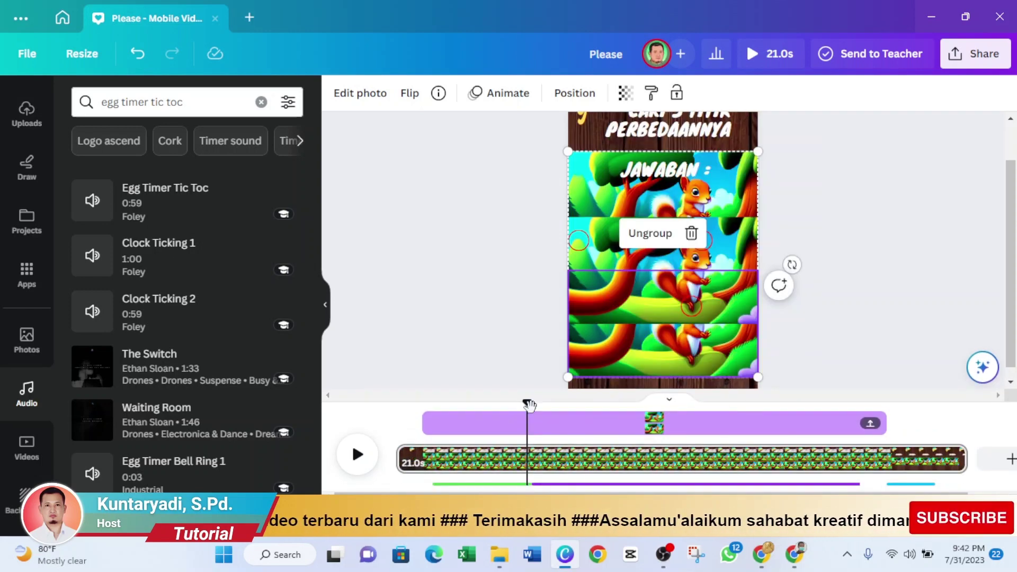
{"action": "mouse_move", "coordinate": [529, 398]}
{"action": "left_mouse_down"}
{"action": "mouse_move", "coordinate": [523, 416]}
{"action": "mouse_move", "coordinate": [398, 416]}
{"action": "mouse_move", "coordinate": [532, 407]}
{"action": "left_mouse_up"}
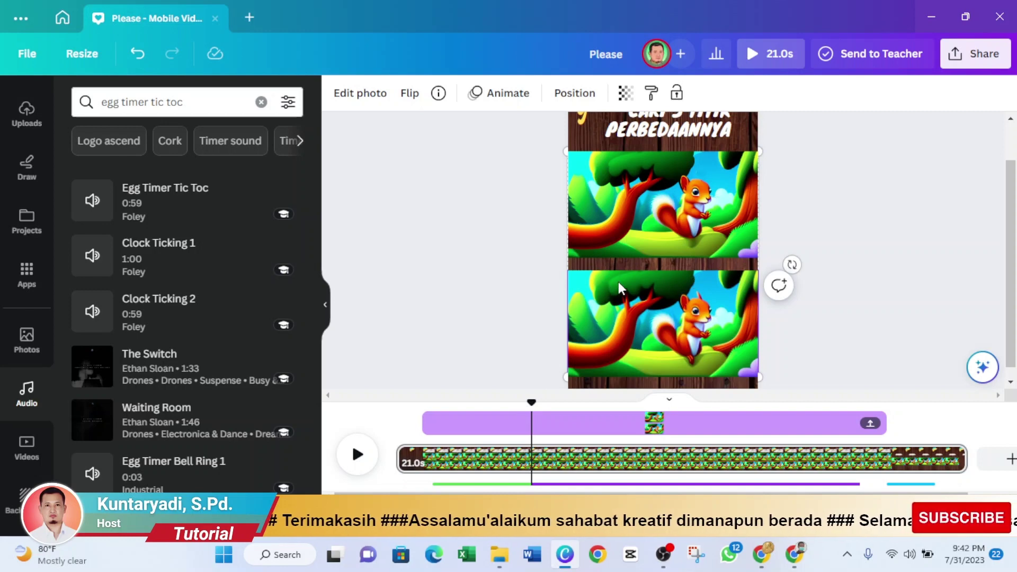
{"action": "left_click_drag", "start_coordinate": [534, 403], "coordinate": [507, 402]}
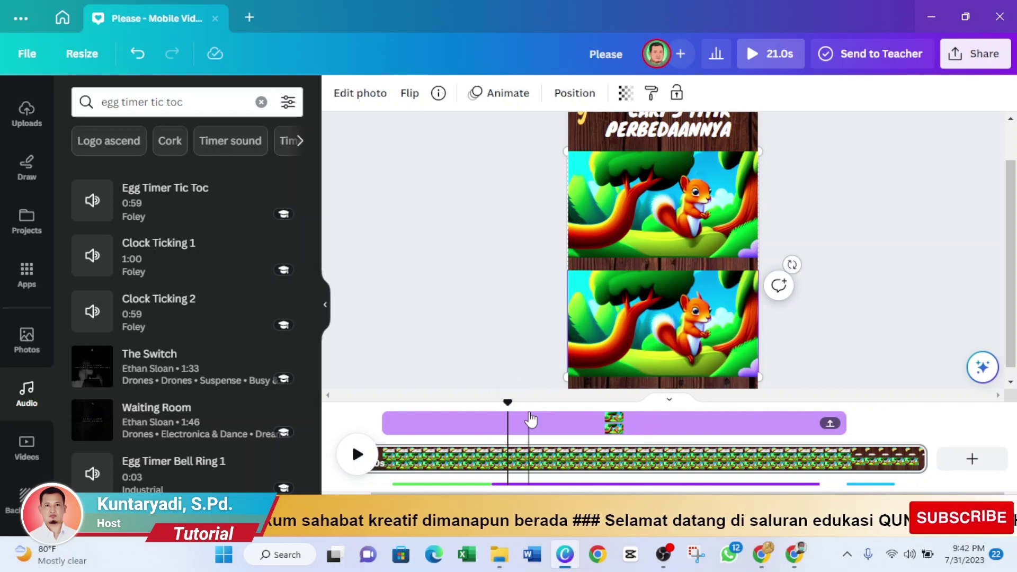
{"action": "left_click", "coordinate": [667, 189]}
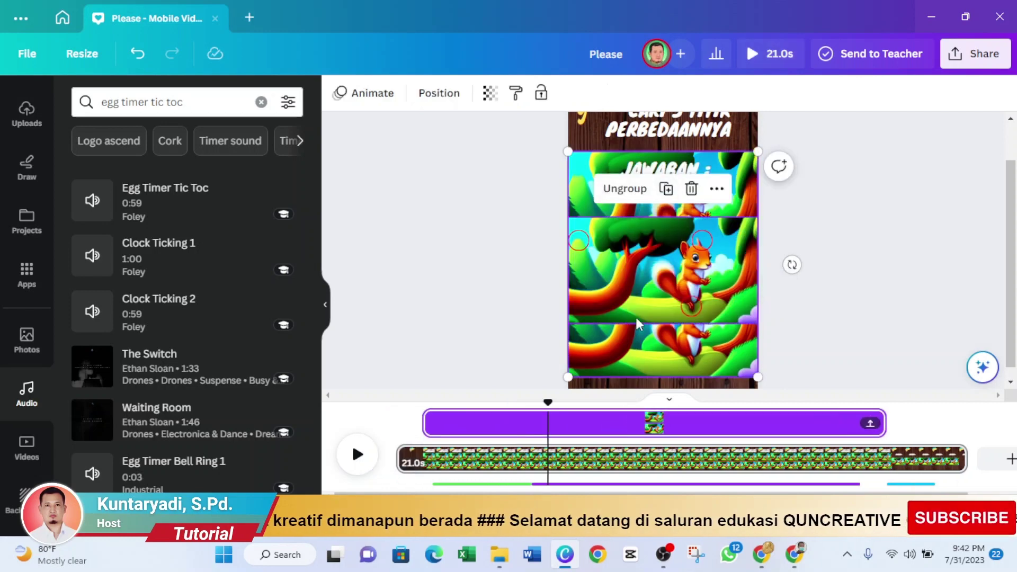
{"action": "right_click", "coordinate": [621, 358]}
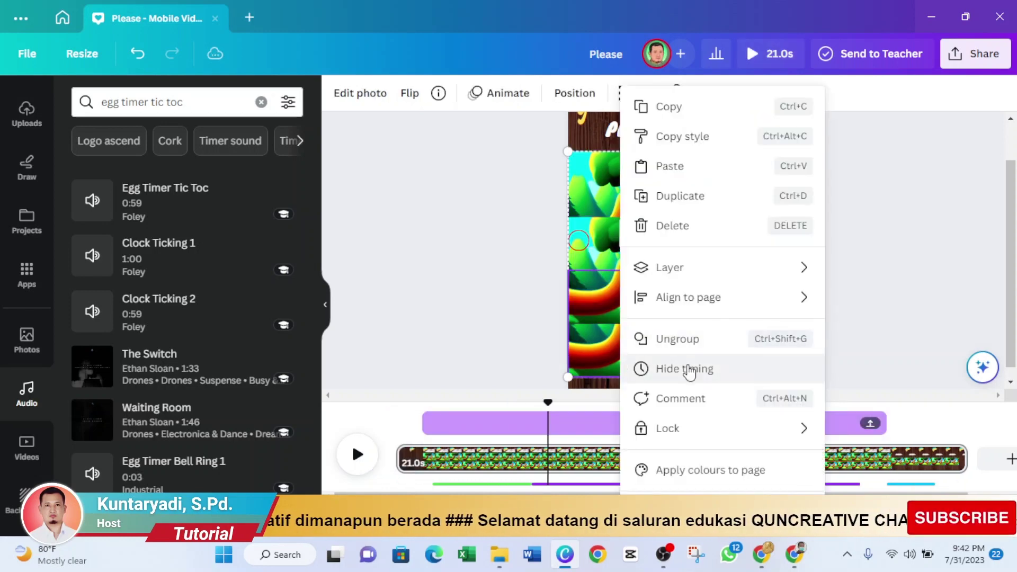
{"action": "left_click", "coordinate": [469, 333]}
{"action": "left_click", "coordinate": [477, 371]}
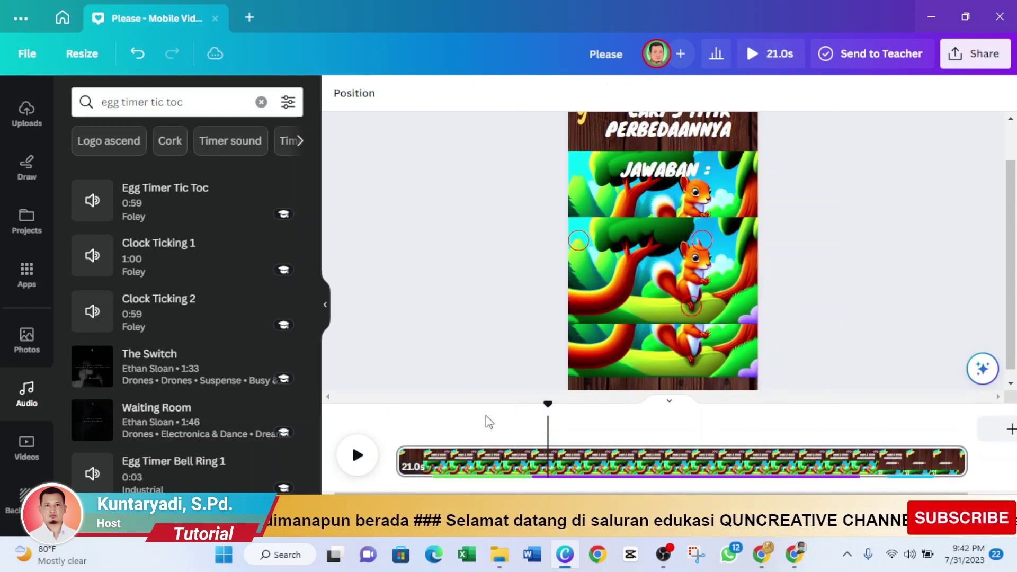
Reopen the squirrel picture group's timing and try the start handle of its timeline bar
{"action": "left_click", "coordinate": [610, 336]}
{"action": "right_click", "coordinate": [610, 358]}
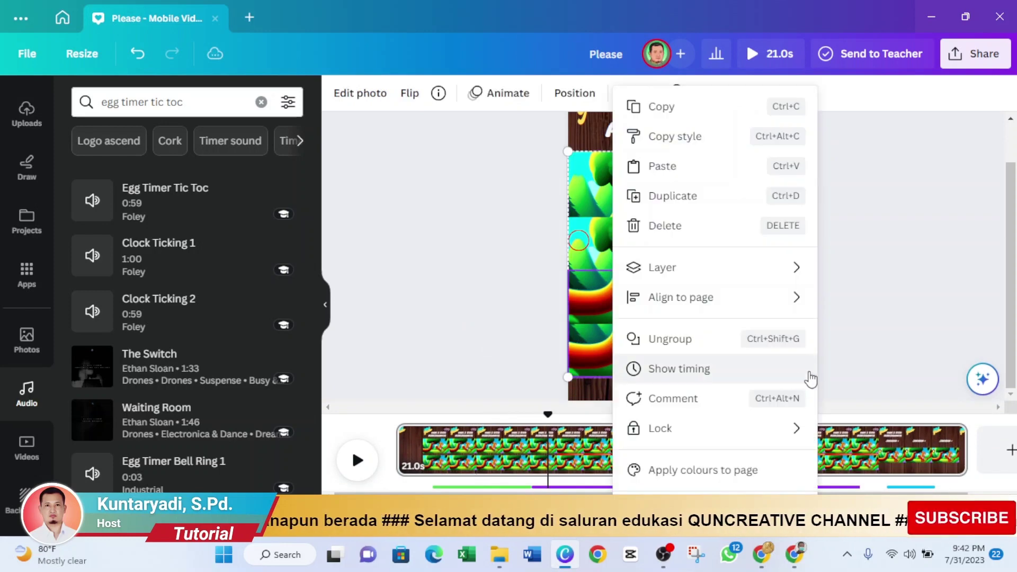
{"action": "left_click", "coordinate": [688, 373]}
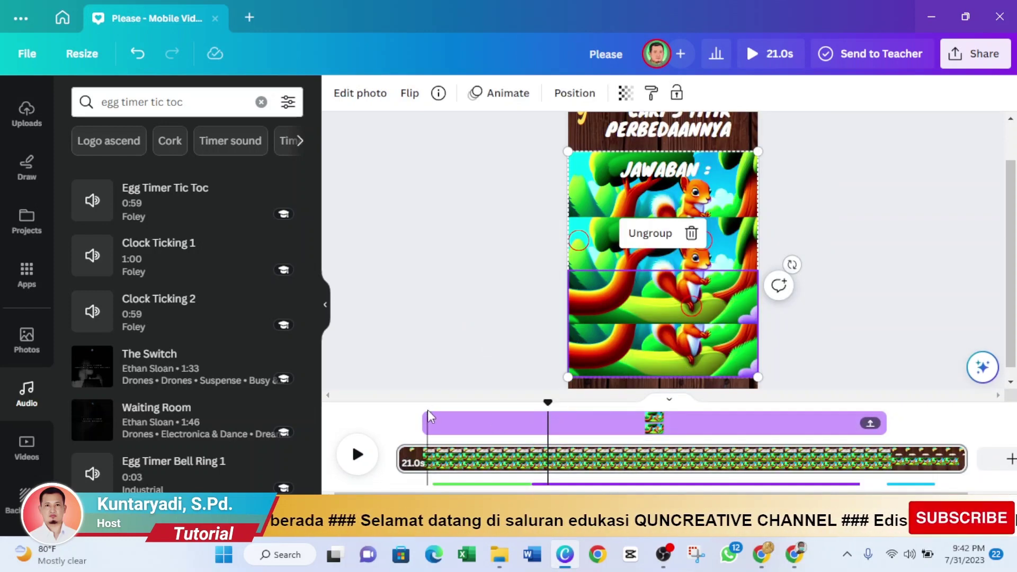
{"action": "left_click", "coordinate": [448, 424]}
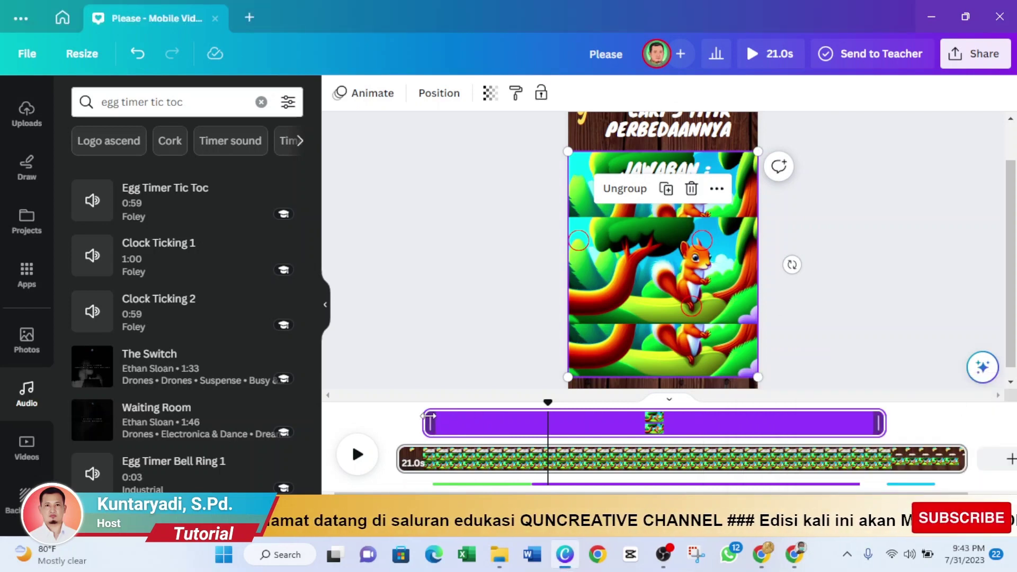
{"action": "mouse_move", "coordinate": [429, 416]}
{"action": "left_mouse_down"}
{"action": "mouse_move", "coordinate": [448, 416]}
{"action": "mouse_move", "coordinate": [429, 418]}
{"action": "left_mouse_up"}
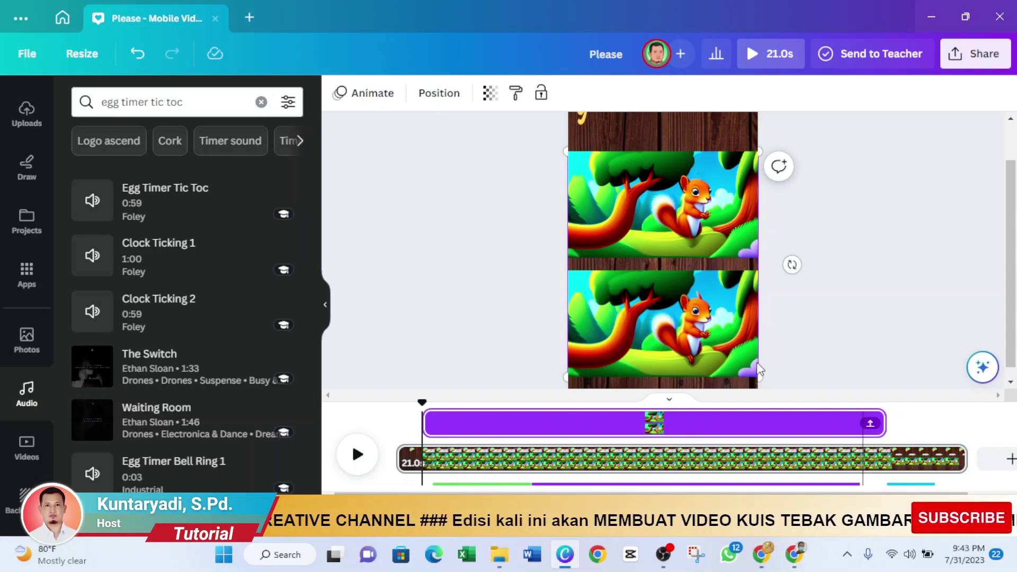
Move the circled answer picture up over the upper squirrel picture and show the timing of the red gradient bar beneath it
{"action": "left_click", "coordinate": [509, 244]}
{"action": "left_click", "coordinate": [676, 264]}
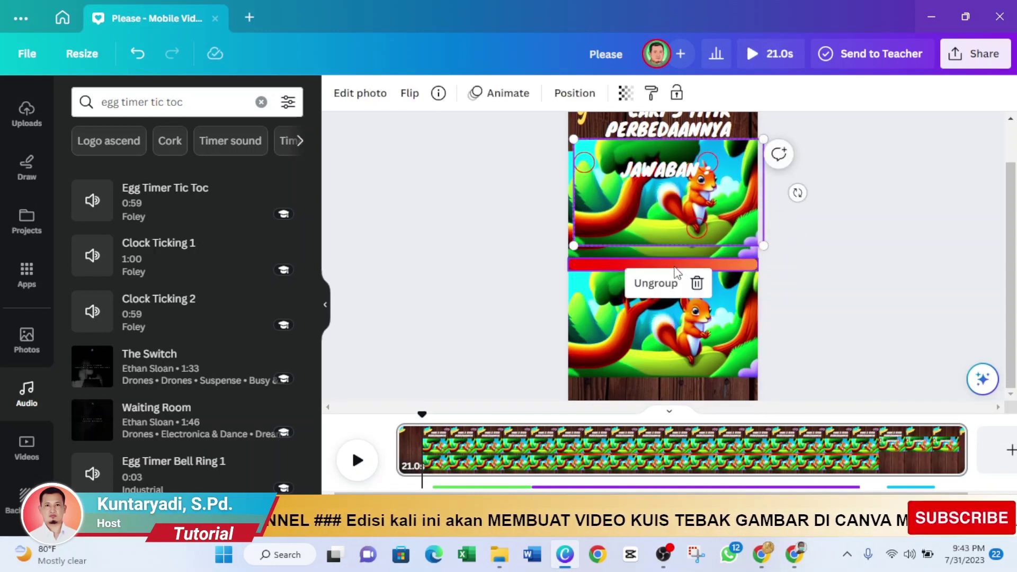
{"action": "left_click", "coordinate": [674, 265]}
{"action": "right_click", "coordinate": [674, 265]}
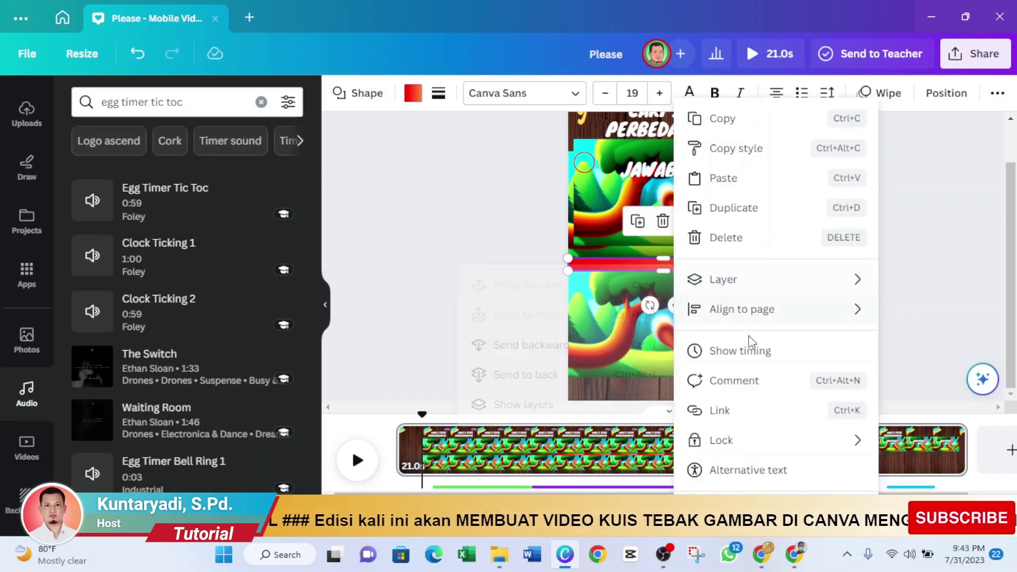
{"action": "left_click", "coordinate": [756, 359]}
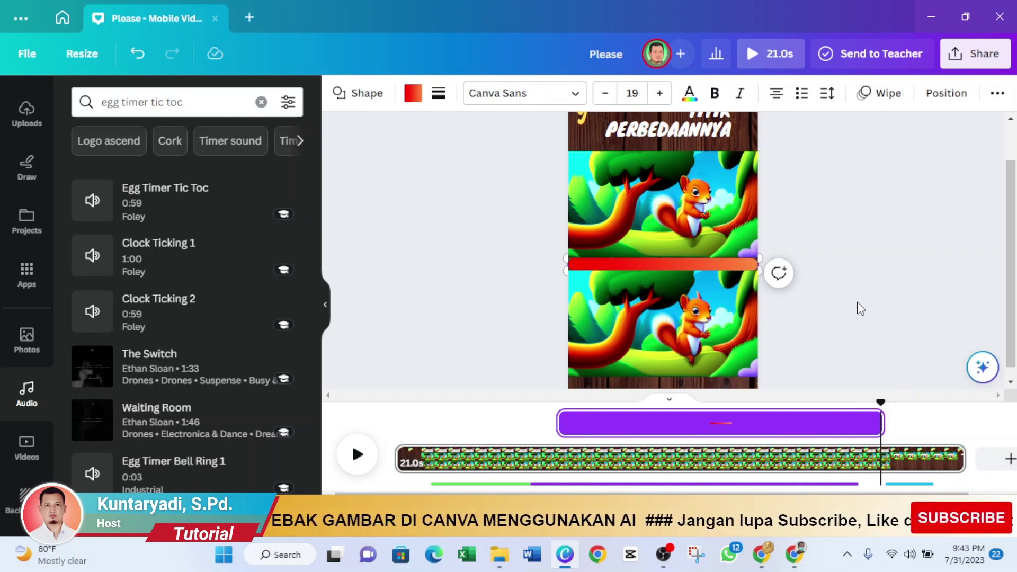
{"action": "key", "text": "ctrl+v"}
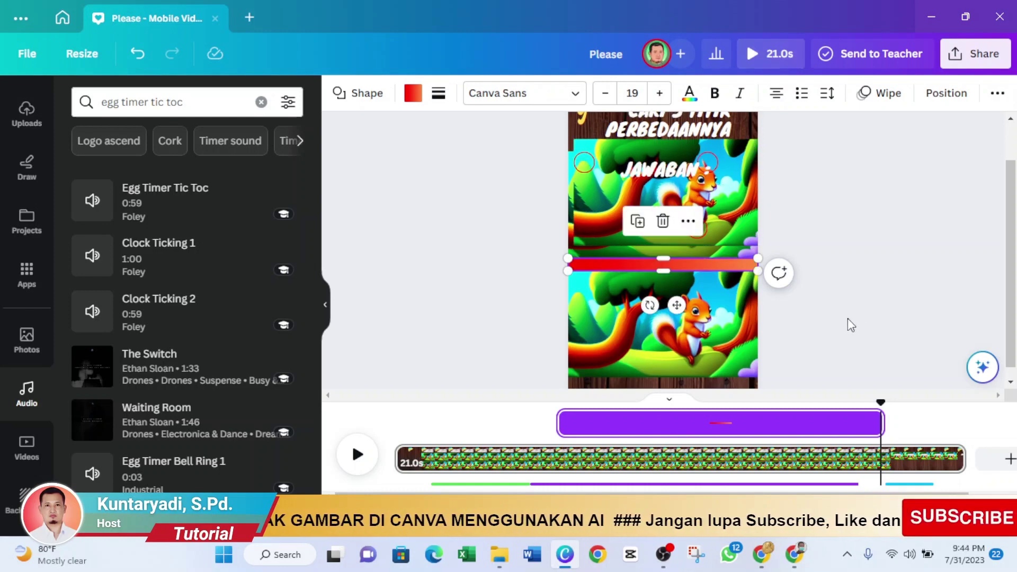
Show the timing of the "JAWABAN :" text and deselect it after checking its timeline bar
{"action": "left_click", "coordinate": [643, 175]}
{"action": "right_click", "coordinate": [643, 175]}
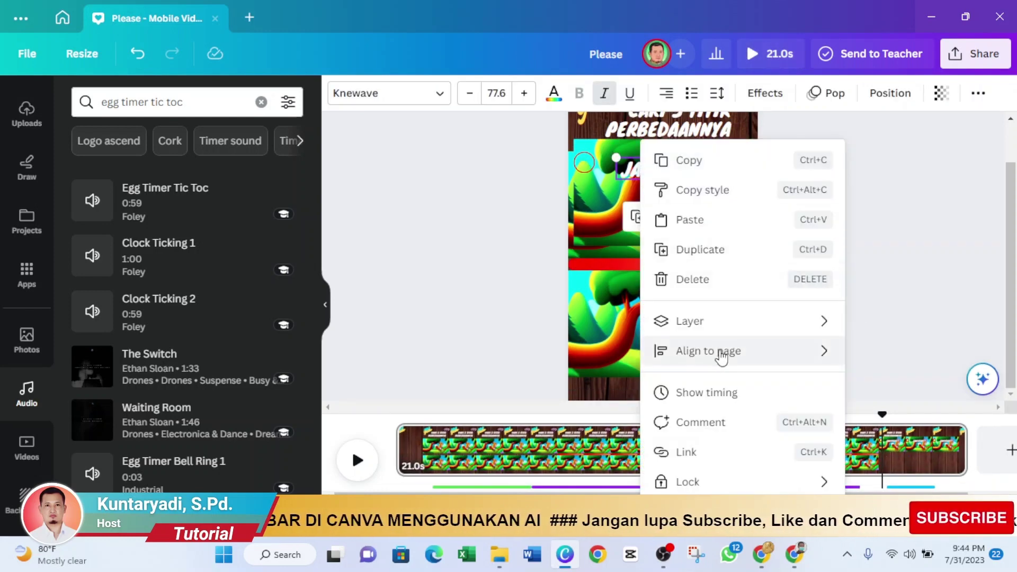
{"action": "left_click", "coordinate": [710, 395]}
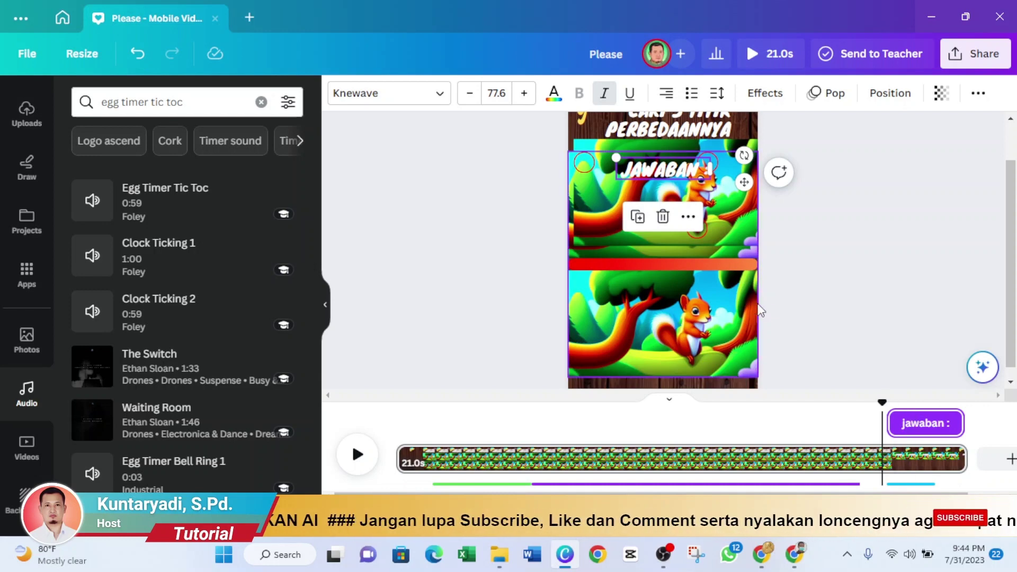
{"action": "left_click", "coordinate": [835, 276]}
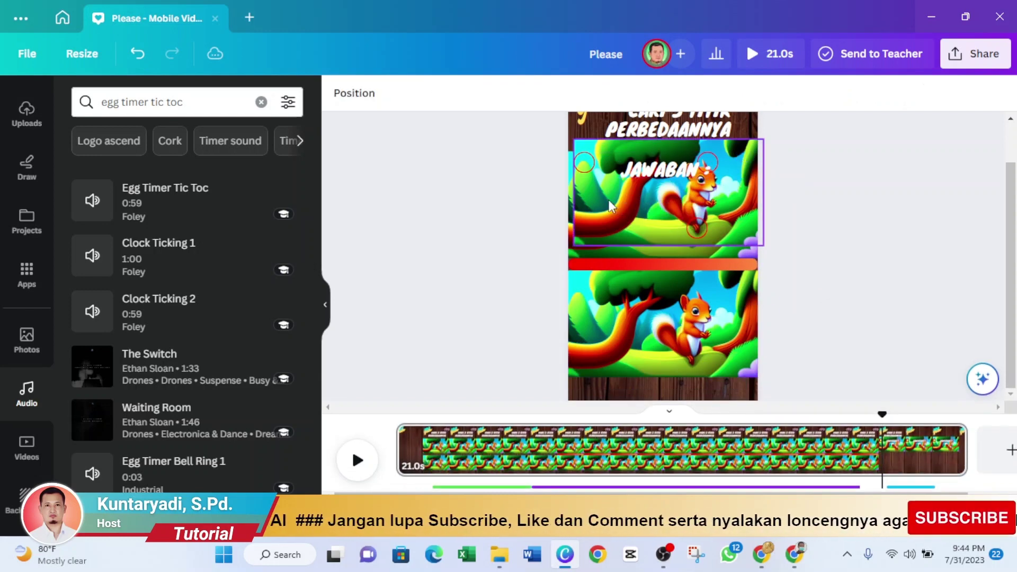
Show the timing of the answer picture group with the three red circles
{"action": "left_click", "coordinate": [609, 199]}
{"action": "right_click", "coordinate": [609, 200]}
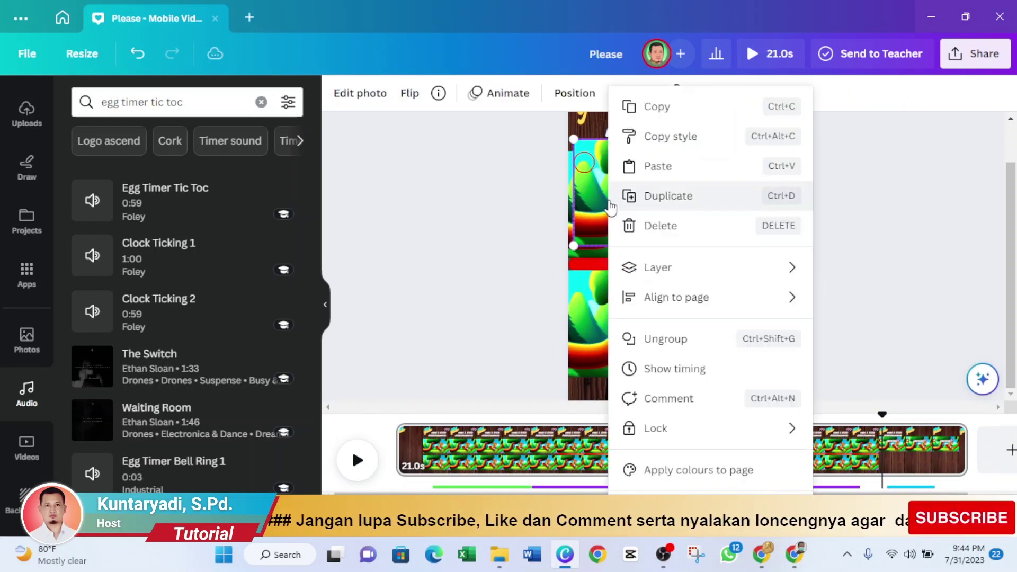
{"action": "left_click", "coordinate": [677, 370]}
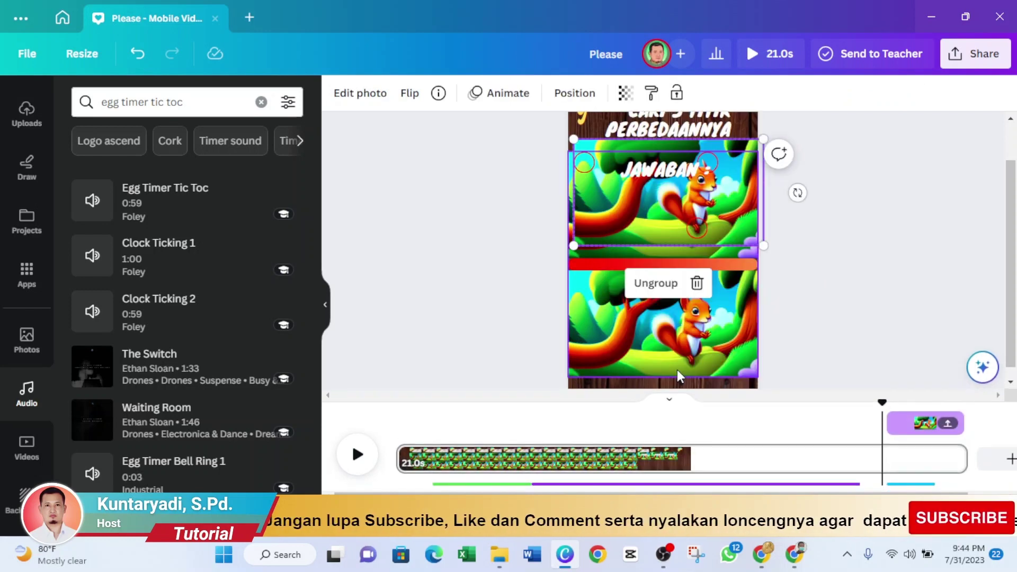
Move the circled answer picture down to overlap both squirrel pictures and shift the "JAWABAN :" text slightly lower above it
{"action": "left_click", "coordinate": [914, 431]}
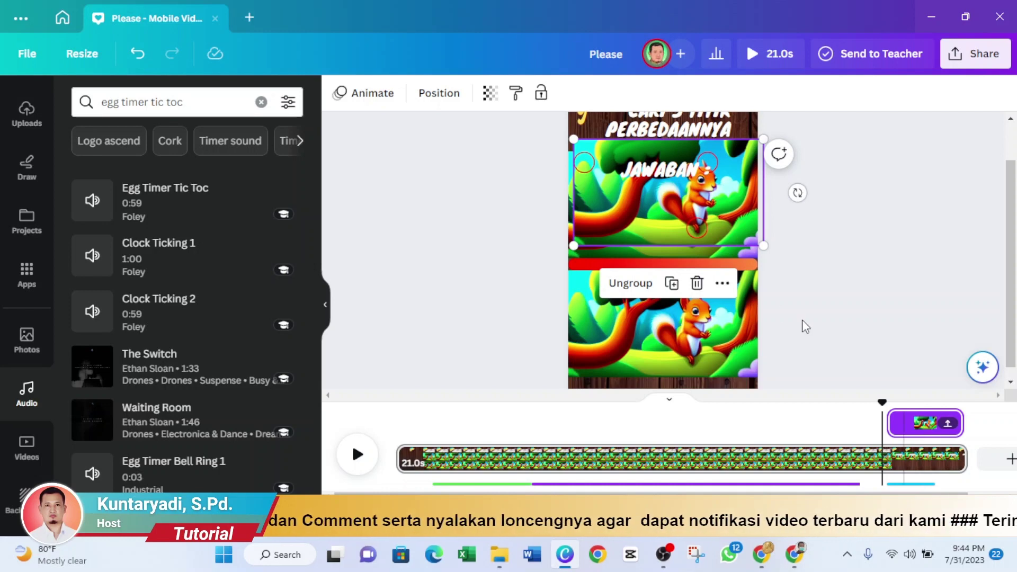
{"action": "left_click", "coordinate": [691, 209]}
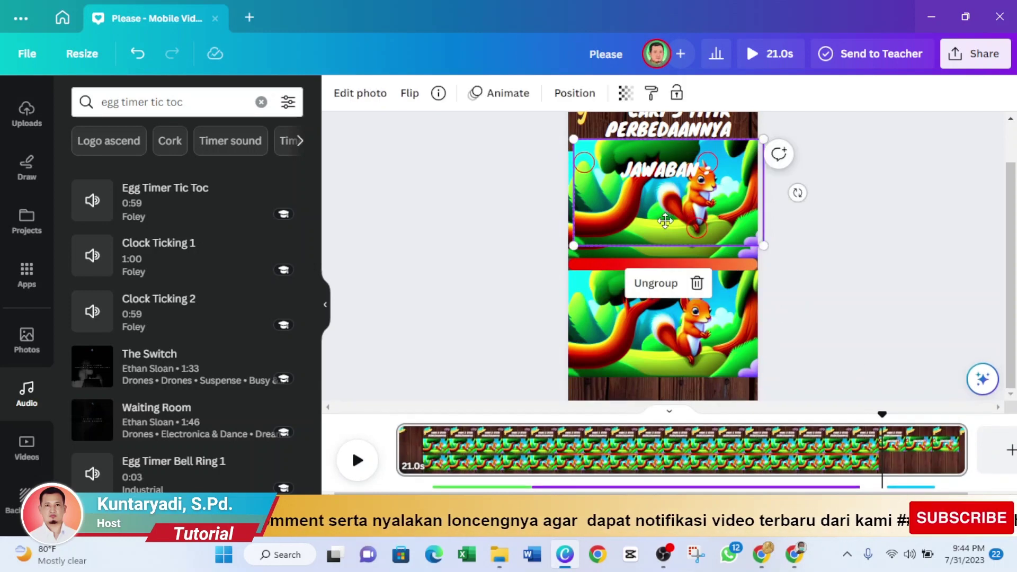
{"action": "left_click_drag", "start_coordinate": [665, 220], "coordinate": [660, 289]}
{"action": "left_click", "coordinate": [865, 218]}
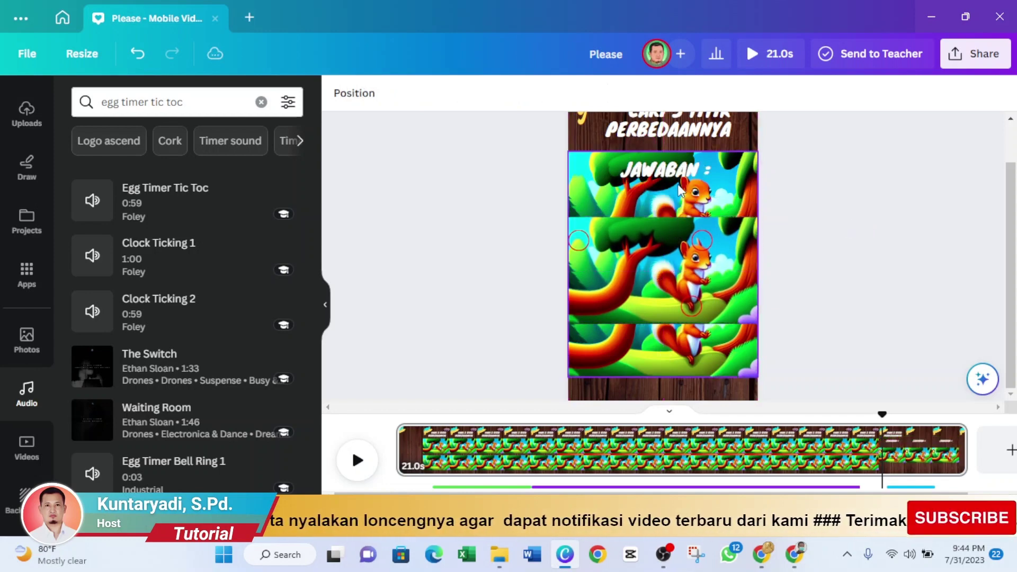
{"action": "left_click_drag", "start_coordinate": [665, 220], "coordinate": [671, 184]}
{"action": "left_click", "coordinate": [907, 222]}
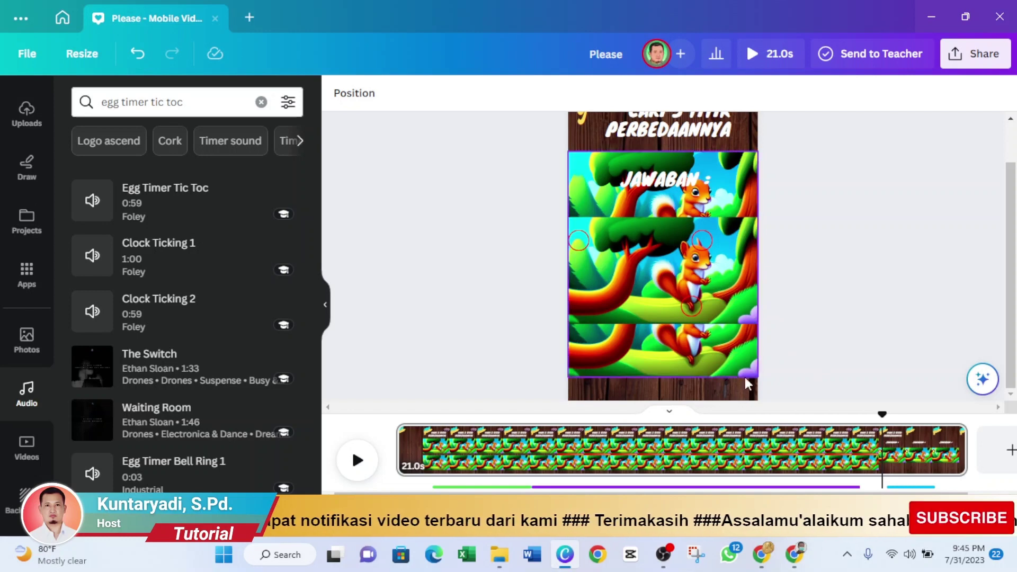
Select the "CARI 3 TITIK PERBEDAANNYA" heading to check its Typewriter animation
{"action": "scroll", "coordinate": [744, 237], "scroll_direction": "up", "scroll_amount": 2}
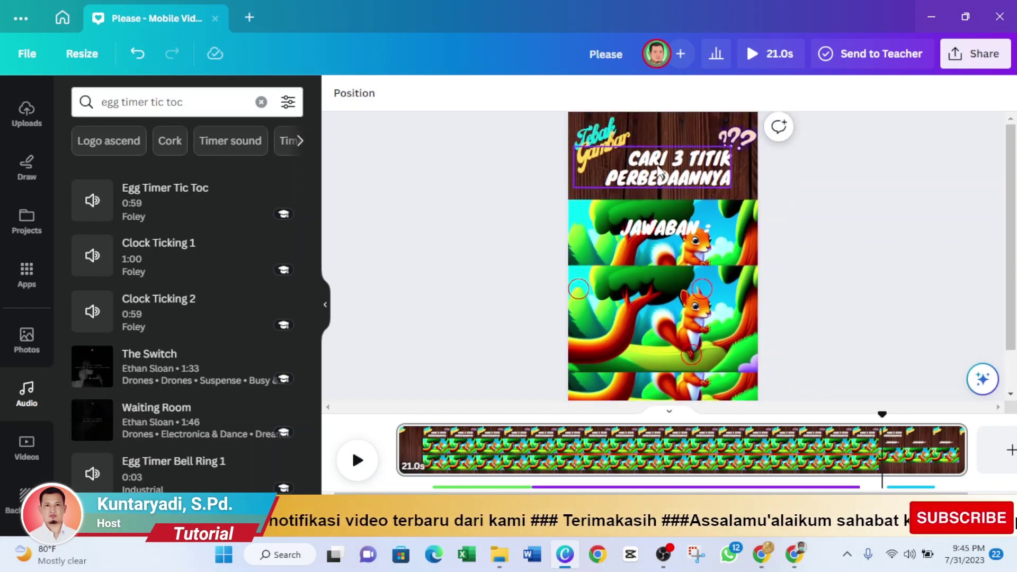
{"action": "scroll", "coordinate": [672, 178], "scroll_direction": "down", "scroll_amount": 2}
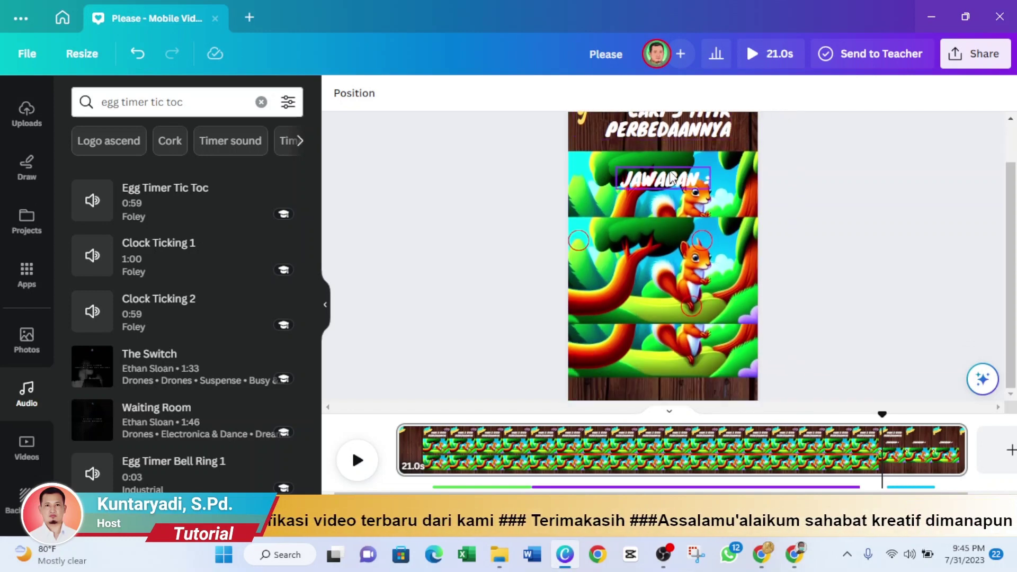
{"action": "scroll", "coordinate": [671, 178], "scroll_direction": "up", "scroll_amount": 2}
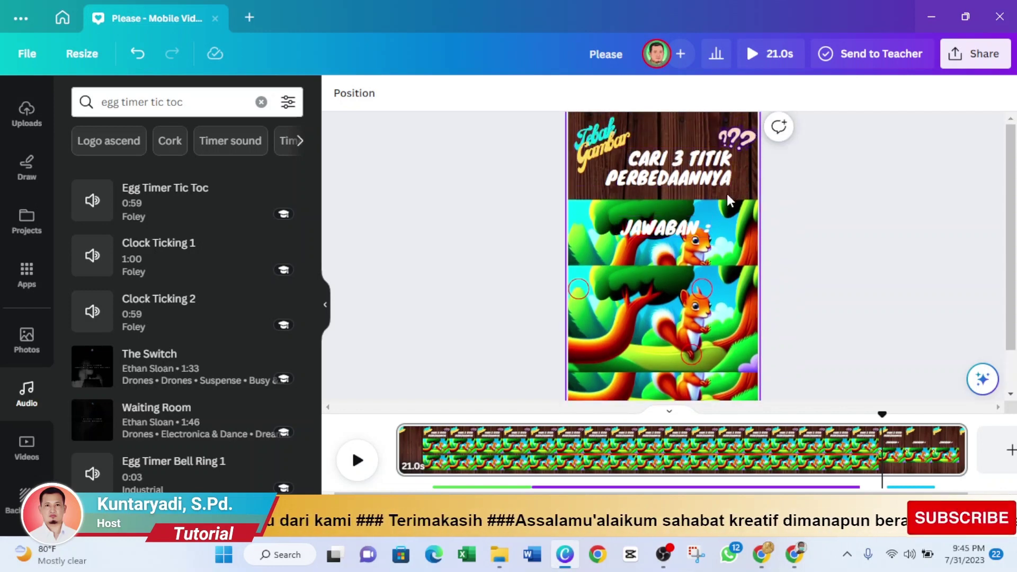
{"action": "left_click", "coordinate": [641, 168]}
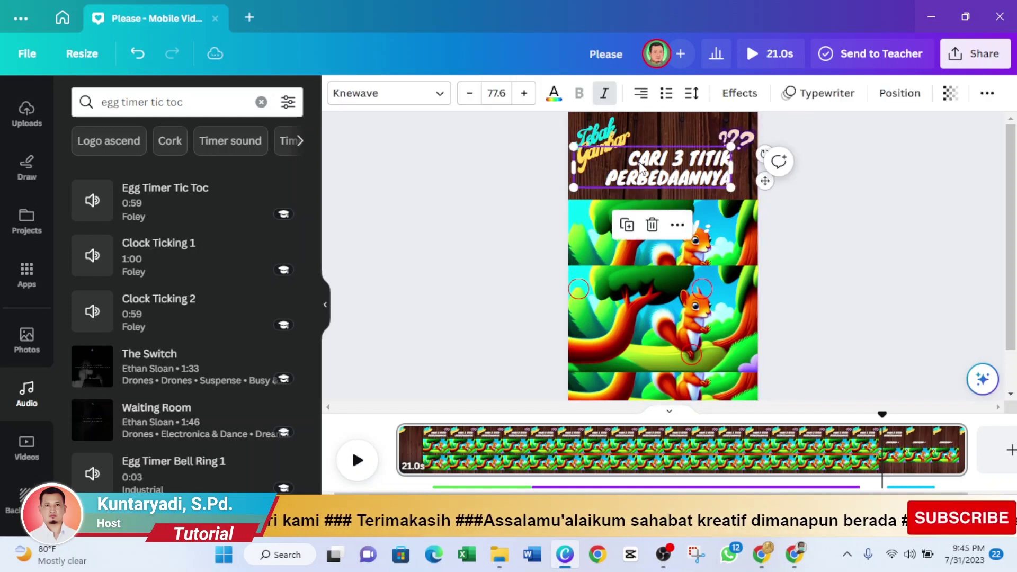
{"action": "scroll", "coordinate": [554, 345], "scroll_direction": "down", "scroll_amount": 1}
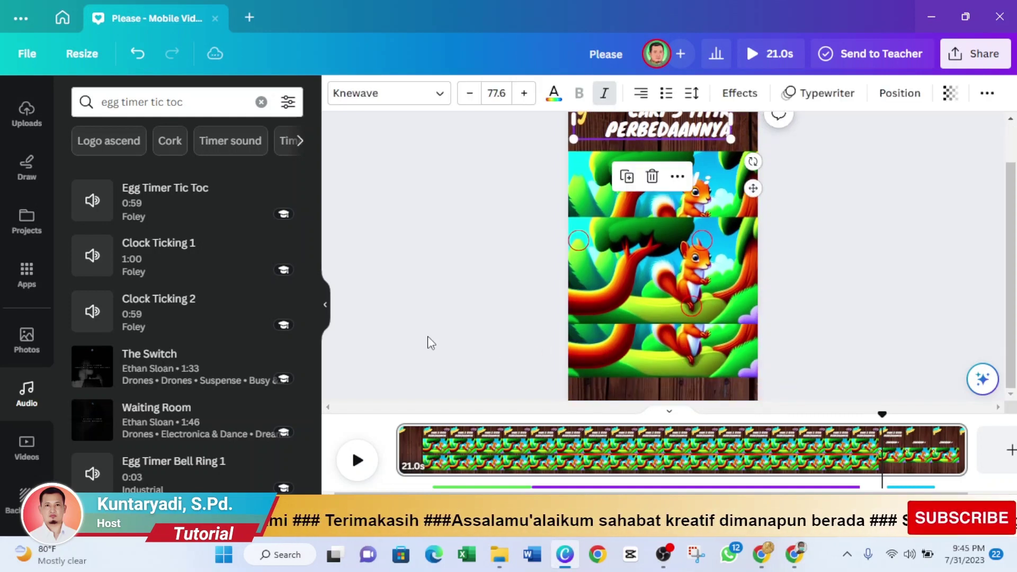
Search the audio library for "typewriter sound" and scrub the video across the green audio clip beneath the heading's typing animation
{"action": "left_click", "coordinate": [445, 485]}
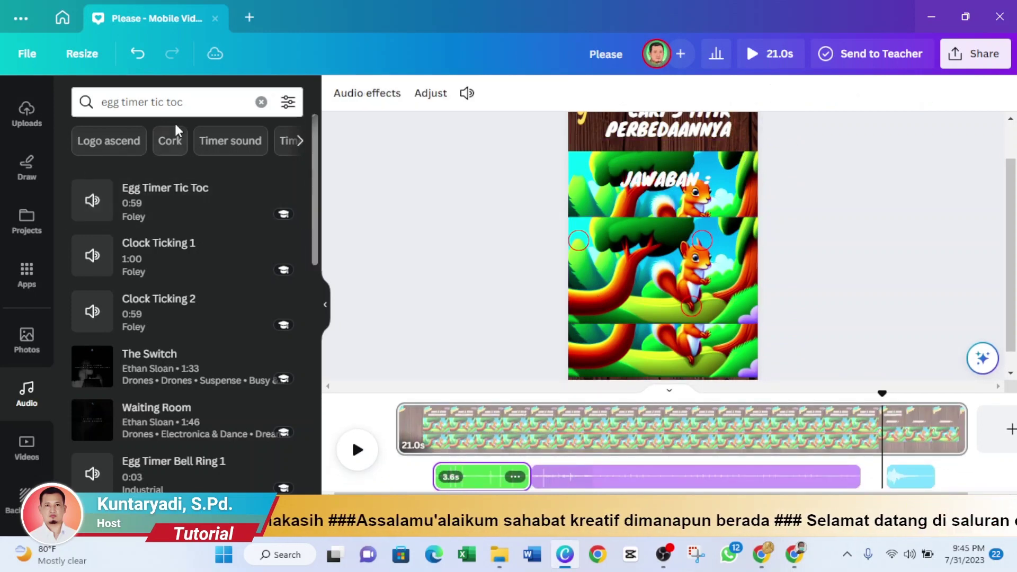
{"action": "left_click", "coordinate": [262, 104]}
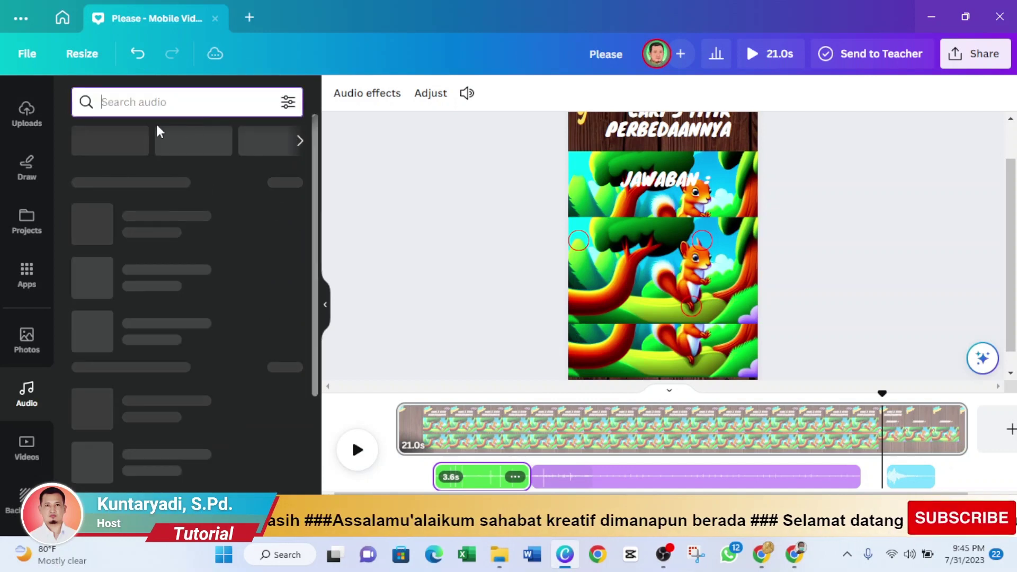
{"action": "left_click", "coordinate": [119, 104]}
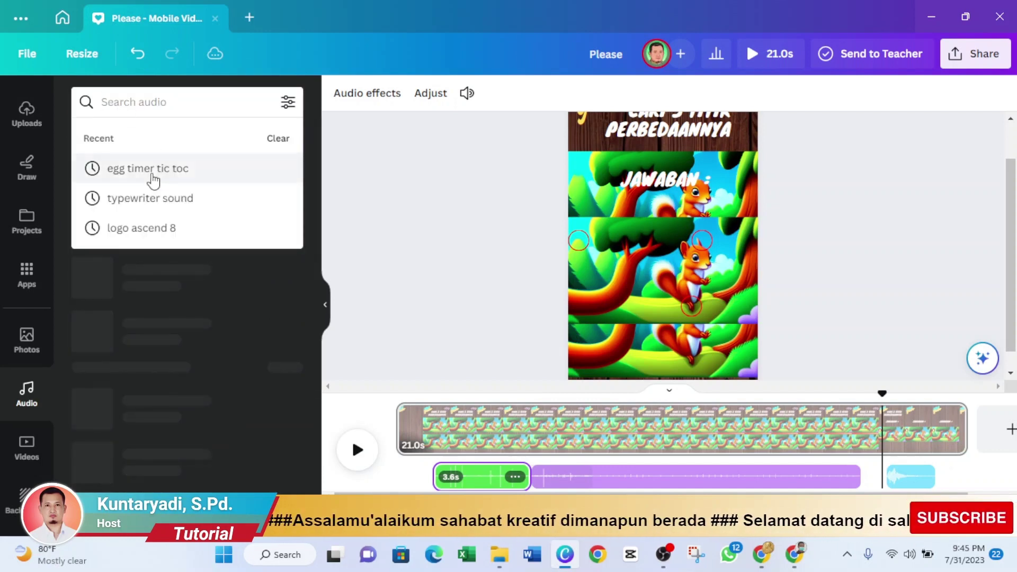
{"action": "left_click", "coordinate": [131, 206]}
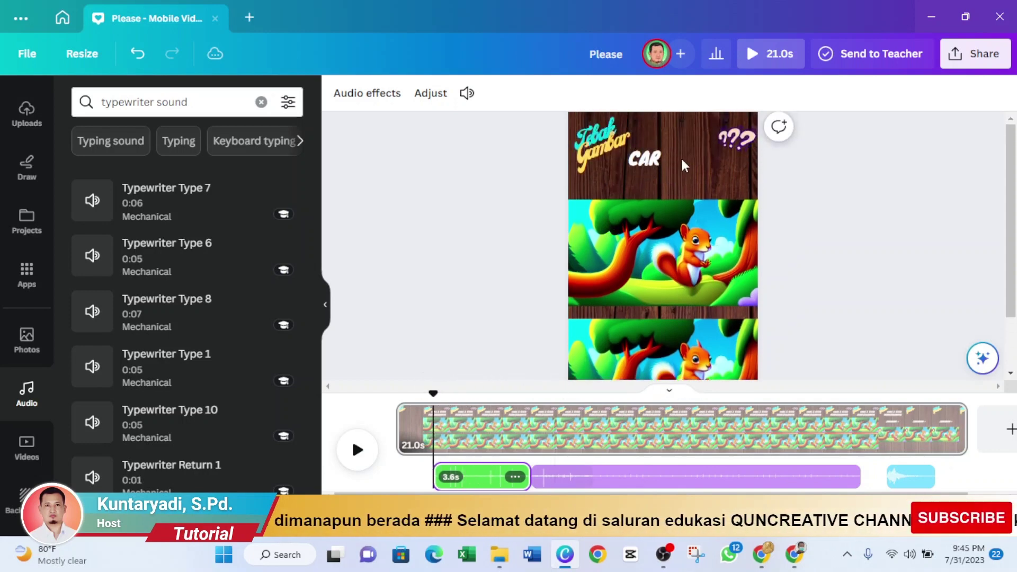
{"action": "left_click_drag", "start_coordinate": [432, 395], "coordinate": [529, 409]}
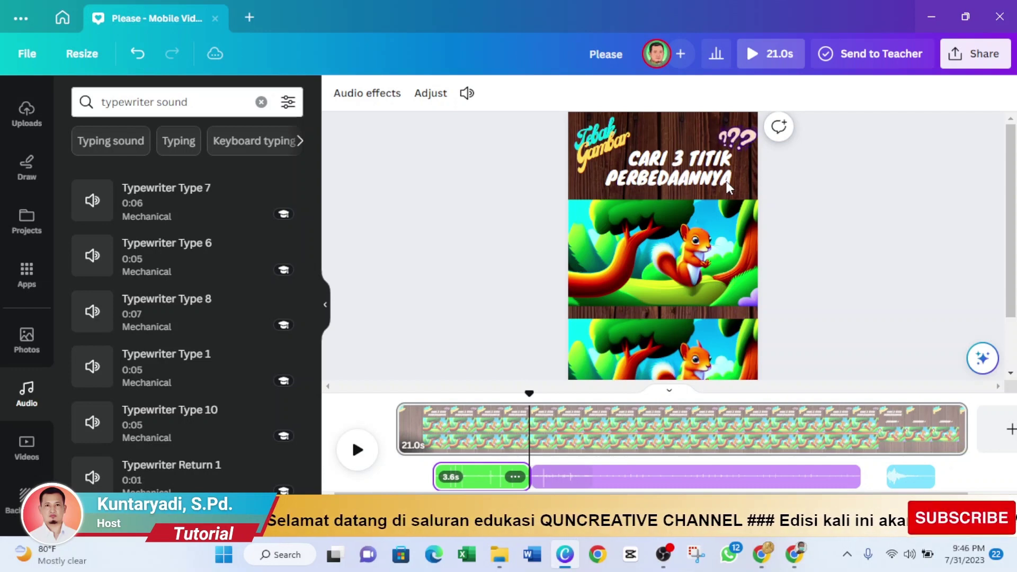
Scrub the video along the purple audio clip under the red bar's animation and search the audio library for "egg timer tic toc"
{"action": "left_click", "coordinate": [682, 484]}
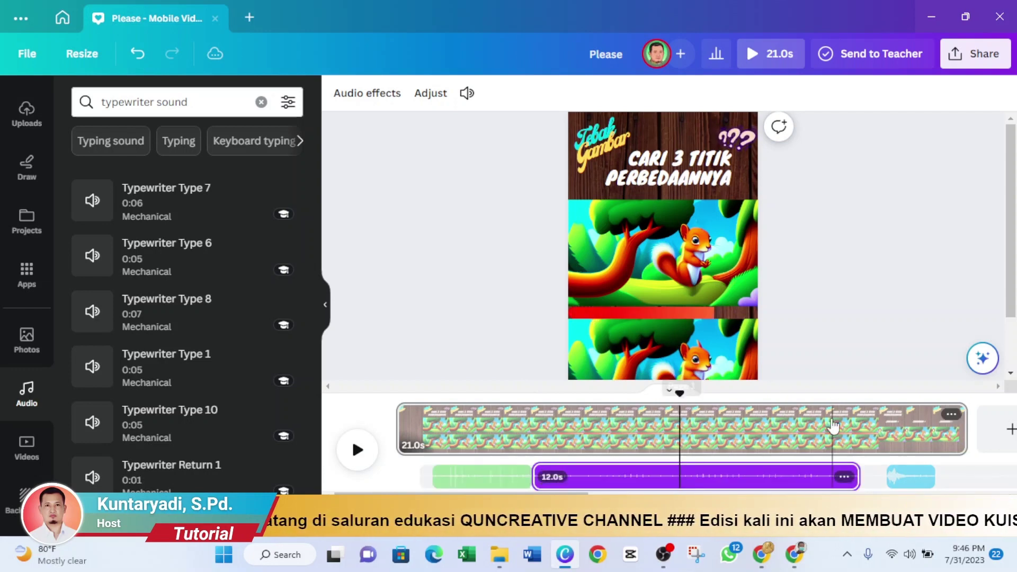
{"action": "left_click_drag", "start_coordinate": [677, 390], "coordinate": [569, 424]}
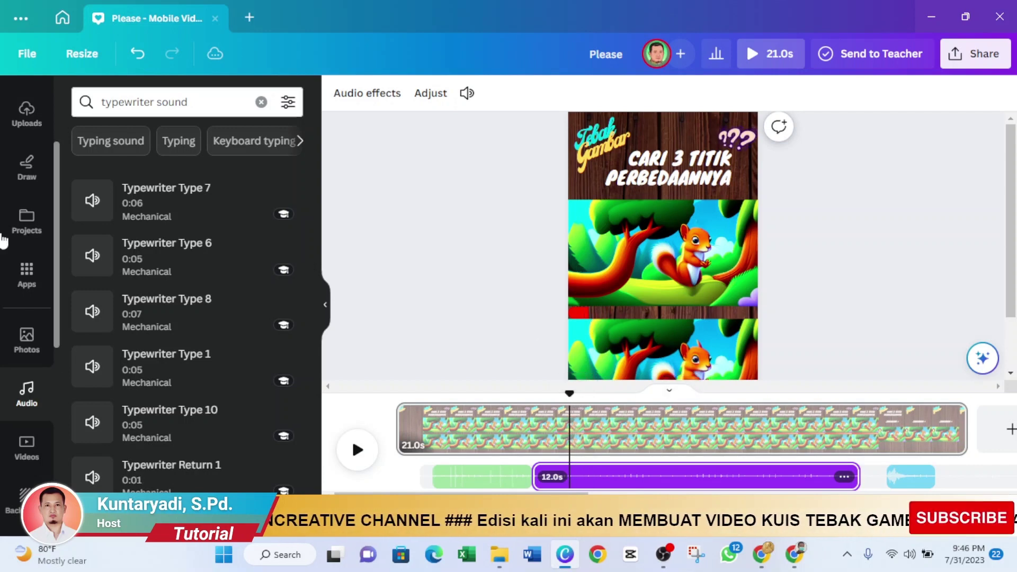
{"action": "left_click", "coordinate": [261, 103]}
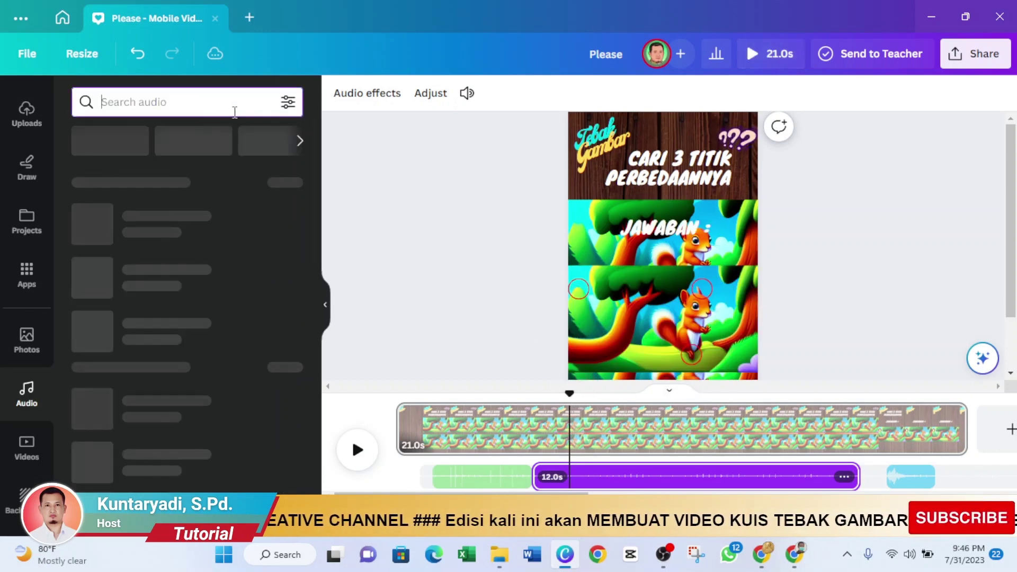
{"action": "left_click", "coordinate": [129, 199]}
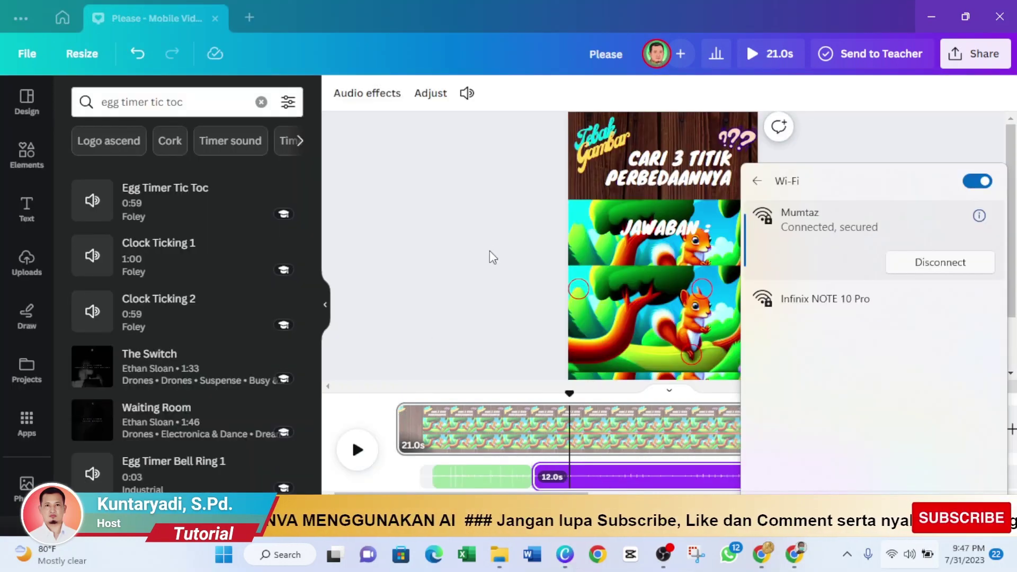
{"action": "left_click", "coordinate": [494, 257]}
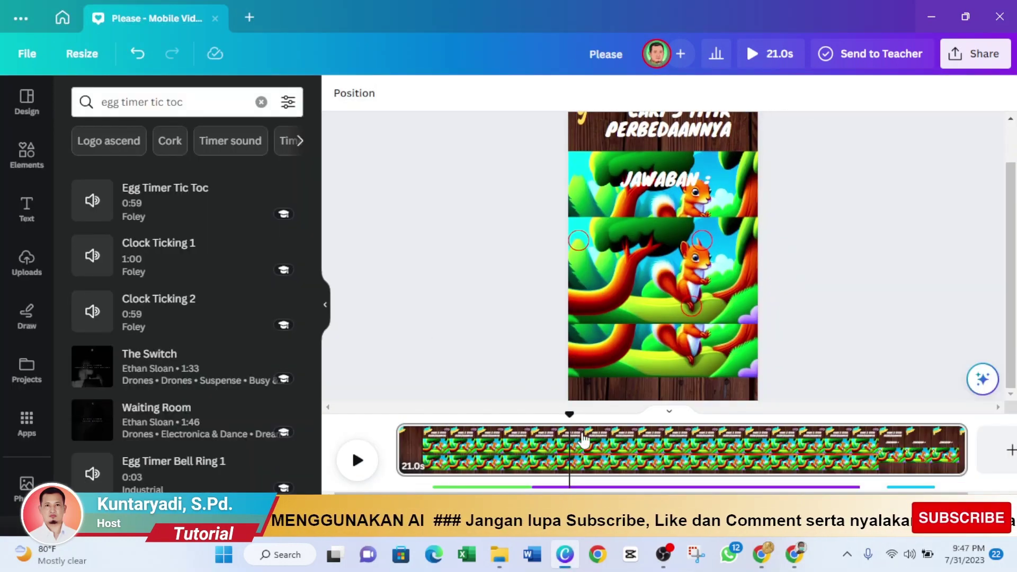
{"action": "left_click", "coordinate": [598, 487]}
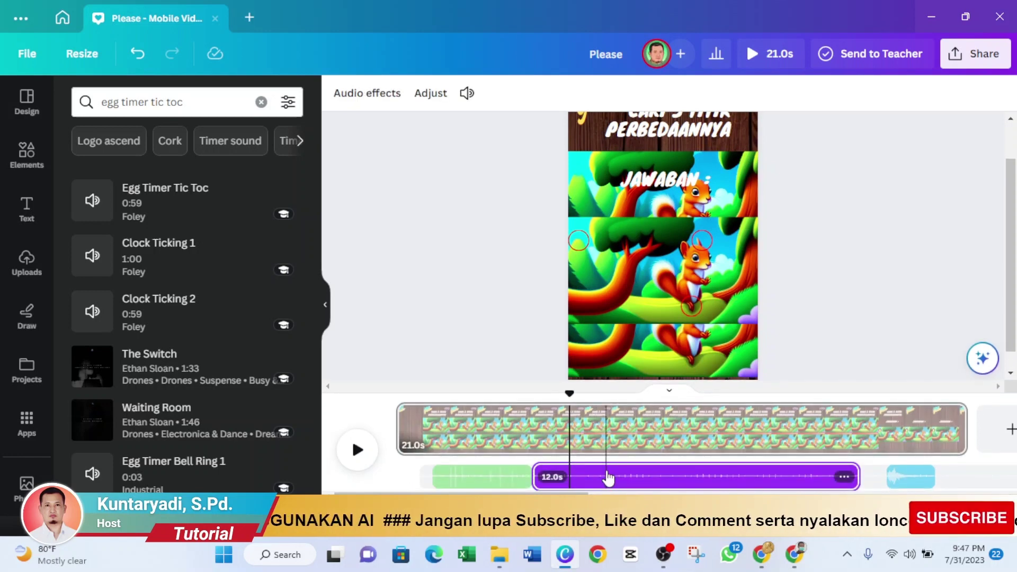